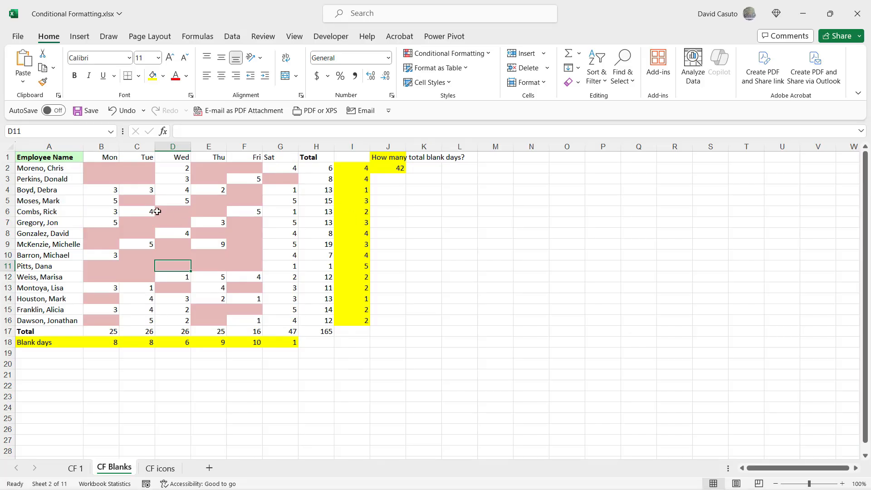
Step: Clear the Monday values in B4:B6 and the Wednesday values in D2:D4
drag(104, 188, 104, 210)
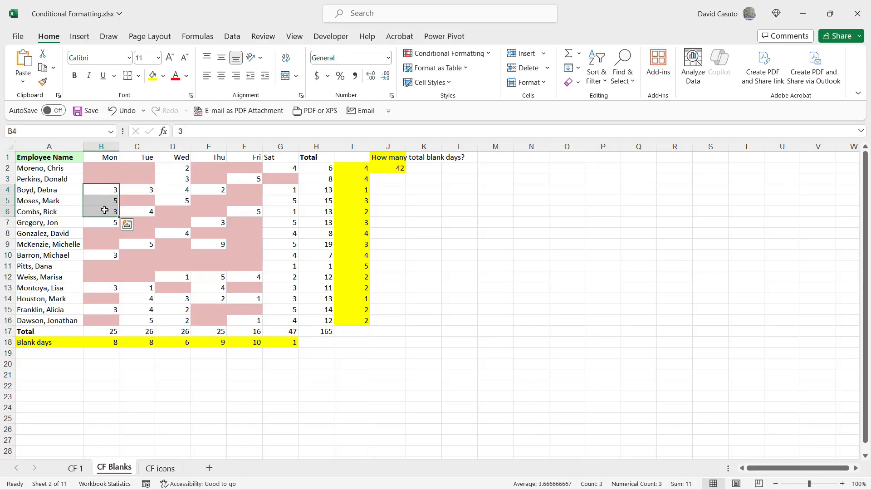
key(Delete)
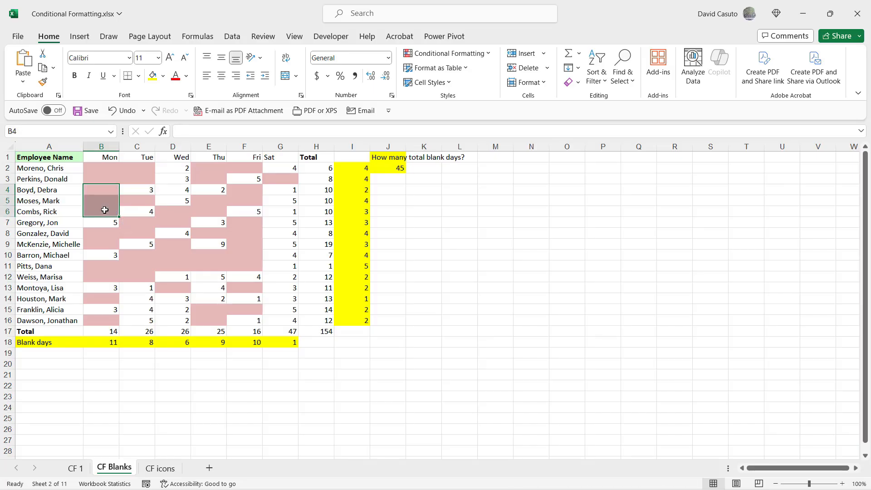
click(182, 274)
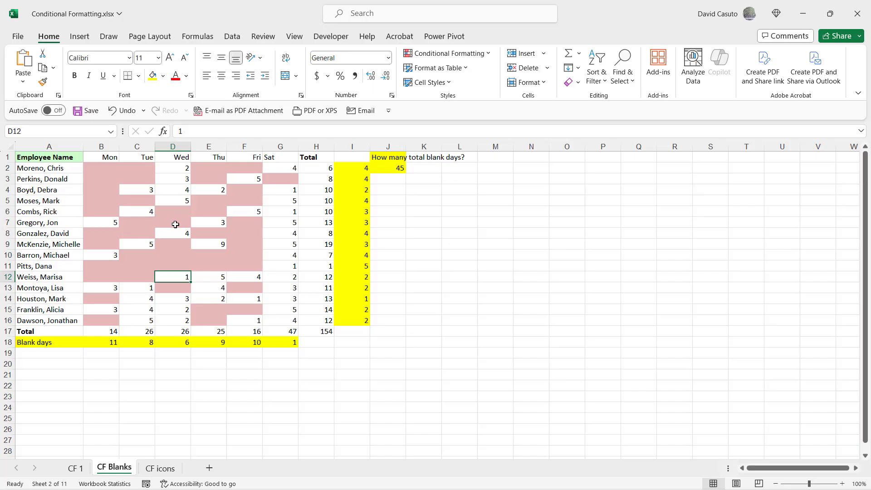
drag(171, 168, 173, 190)
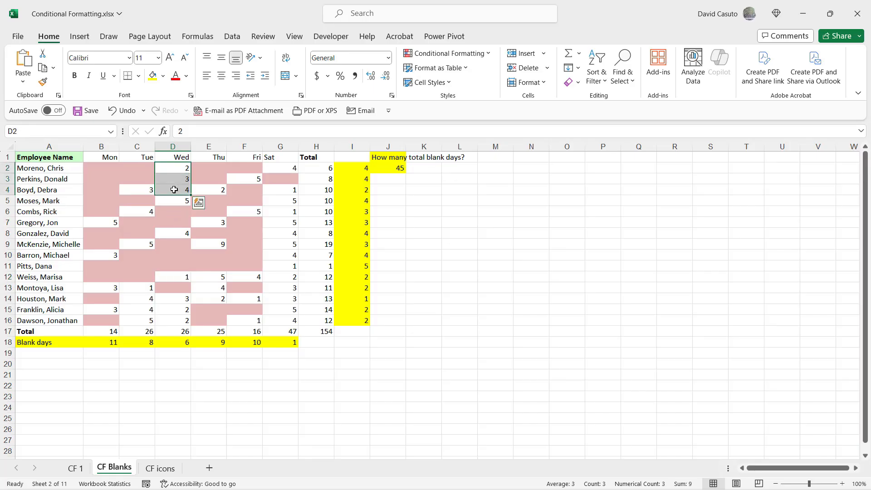
key(Delete)
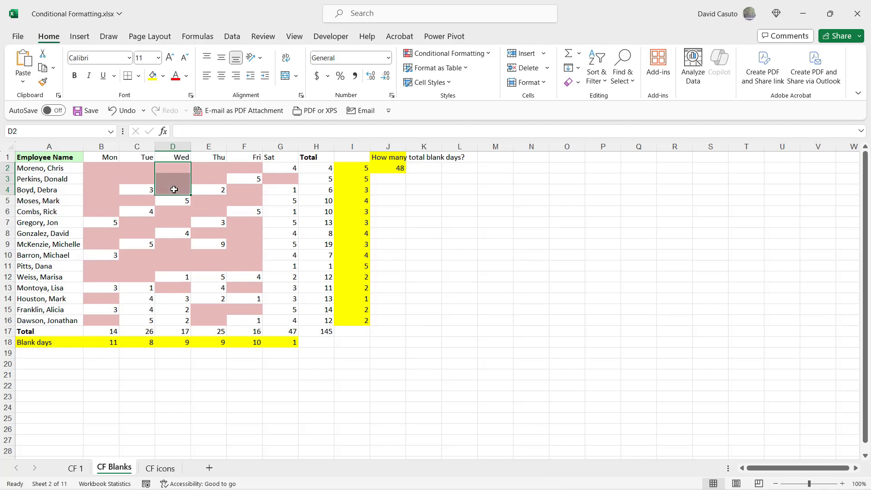
click(248, 234)
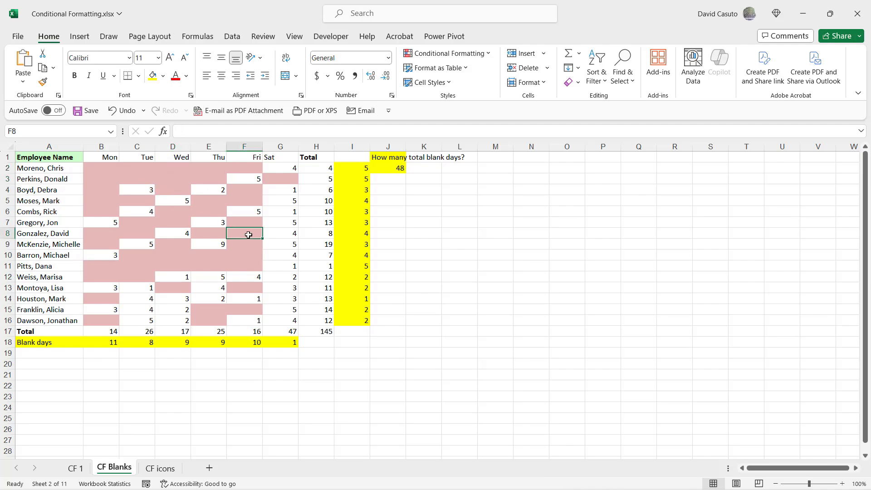
Step: Enter 2 in cell B2, the first employee's Monday cell
click(103, 168)
text(2)
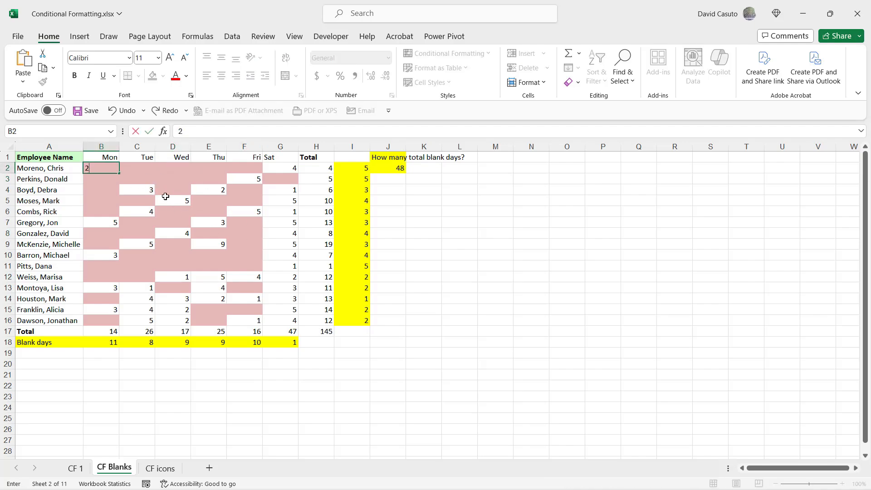
key(Return)
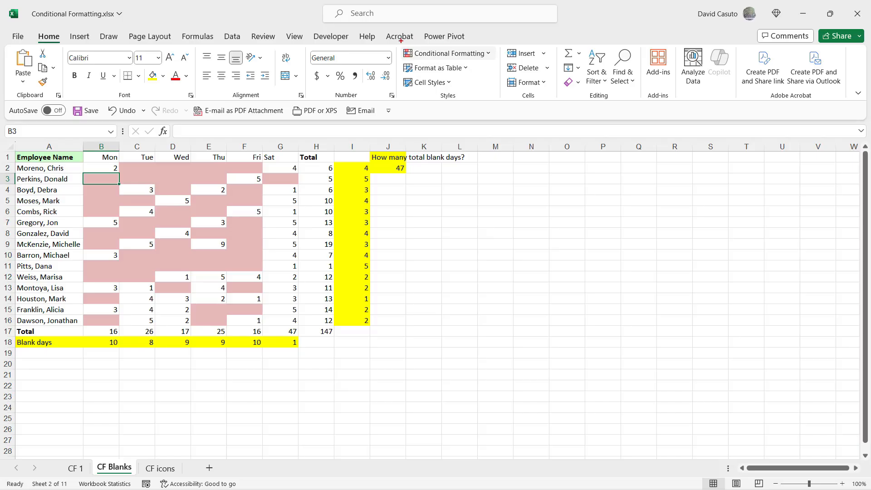
Step: Open the Conditional Formatting Rules Manager and examine the existing blank-value rule's condition, fill format and rule type without changing it
drag(401, 40, 500, 62)
click(449, 53)
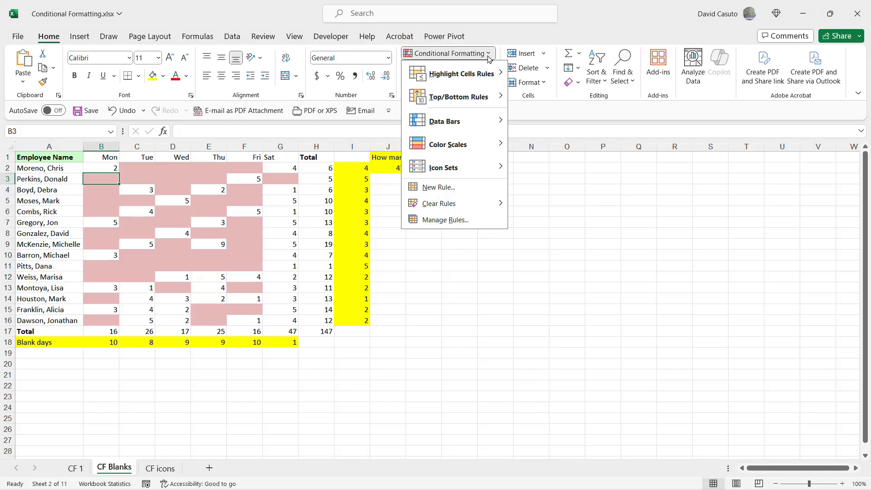
click(447, 220)
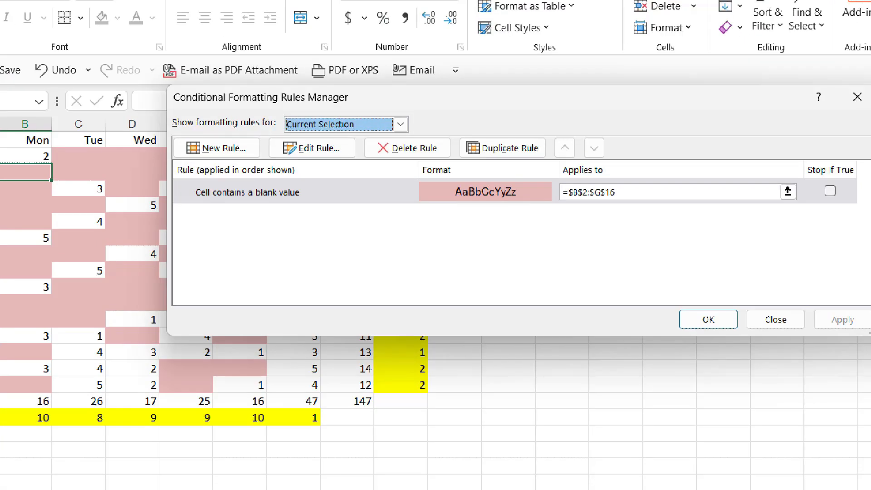
mouse_move(188, 180)
mouse_down()
mouse_move(224, 201)
mouse_move(299, 210)
mouse_up()
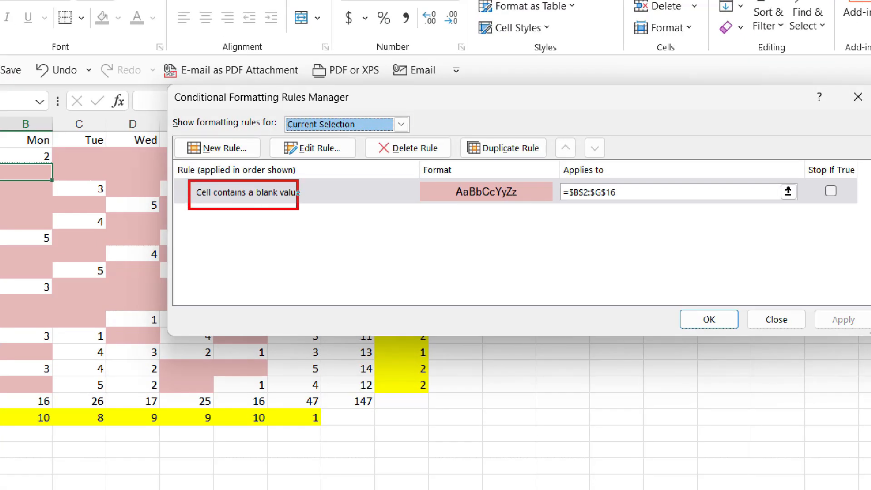
mouse_move(414, 180)
mouse_down()
mouse_move(443, 198)
mouse_move(558, 208)
mouse_up()
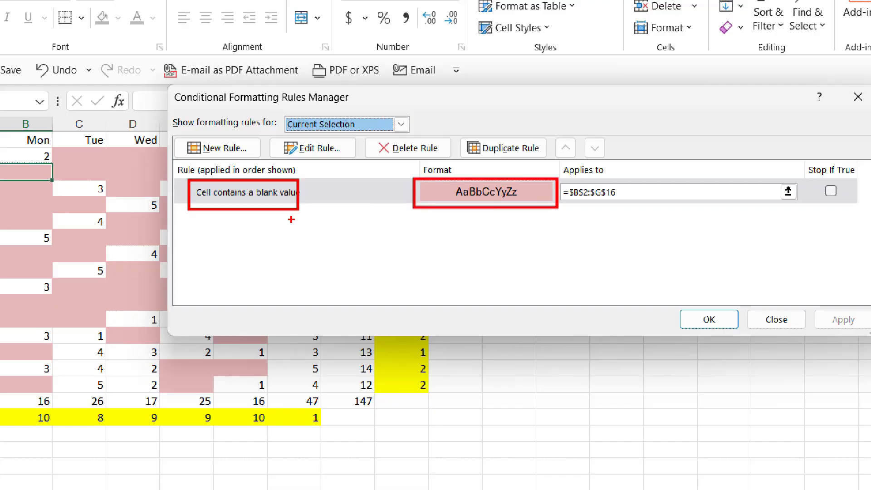
drag(249, 223, 247, 279)
drag(482, 224, 482, 279)
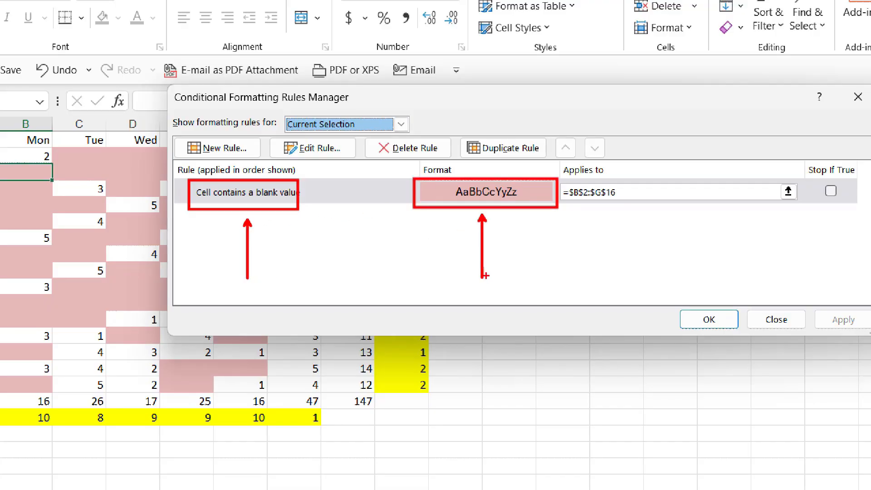
key(Escape)
key(Escape)
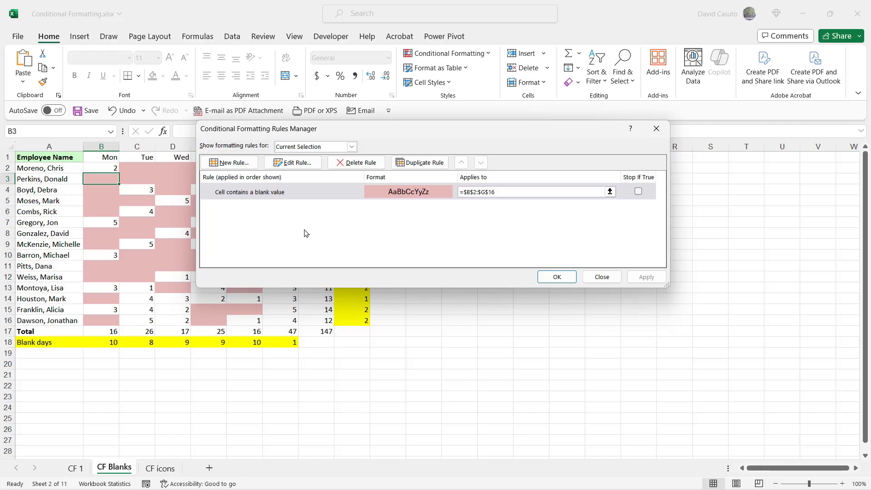
click(295, 163)
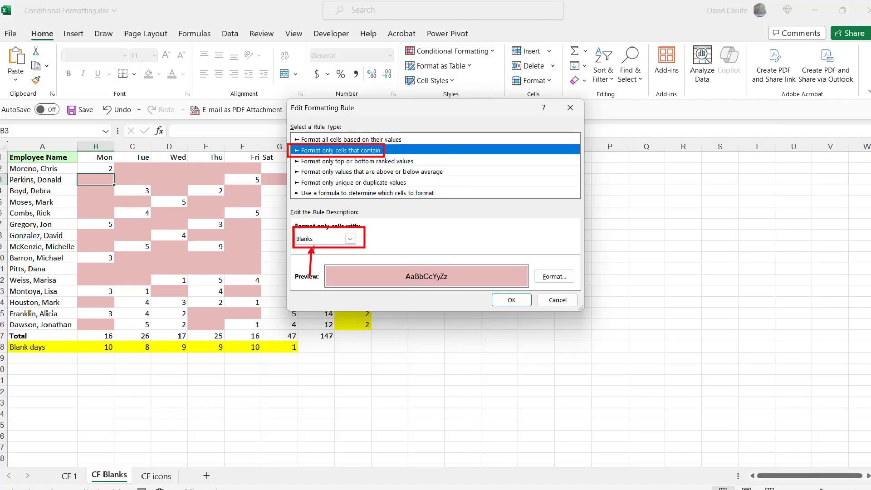
click(780, 451)
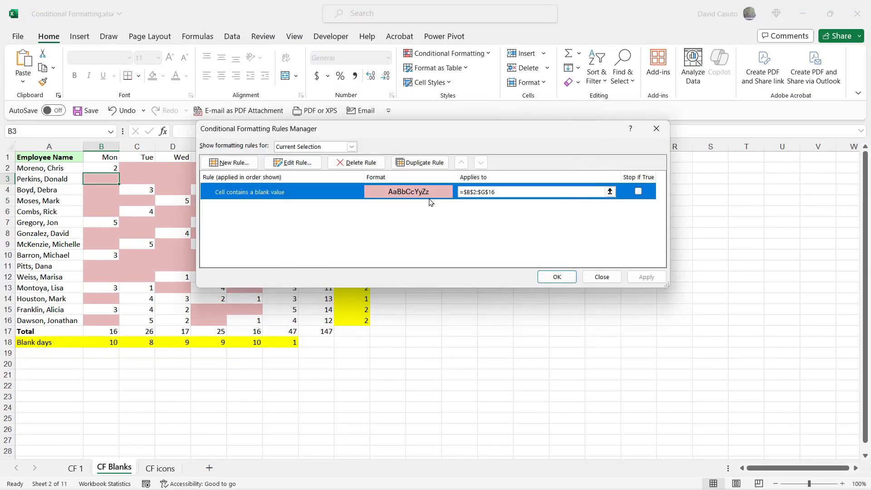
Step: Delete the blank-value conditional formatting rule from the daily entries and apply the change
click(353, 163)
click(557, 279)
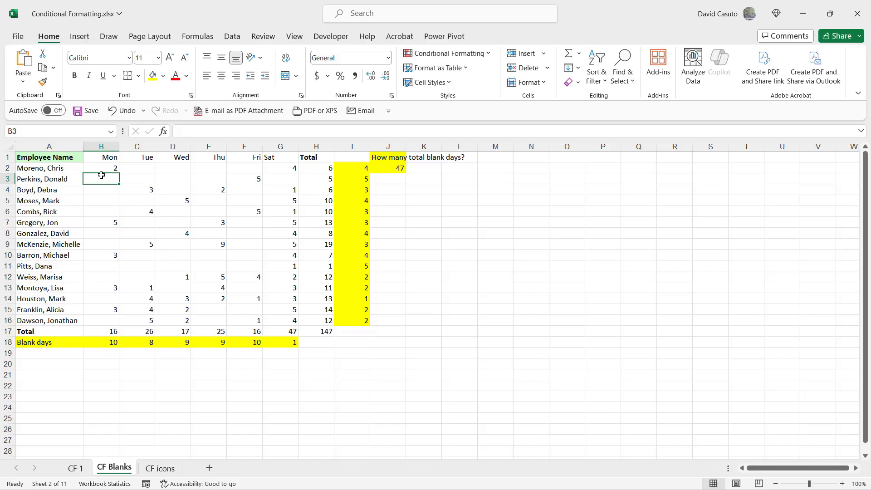
Step: Start a new conditional formatting rule for B2:G16 that formats only cells that contain Blanks
drag(95, 169, 281, 319)
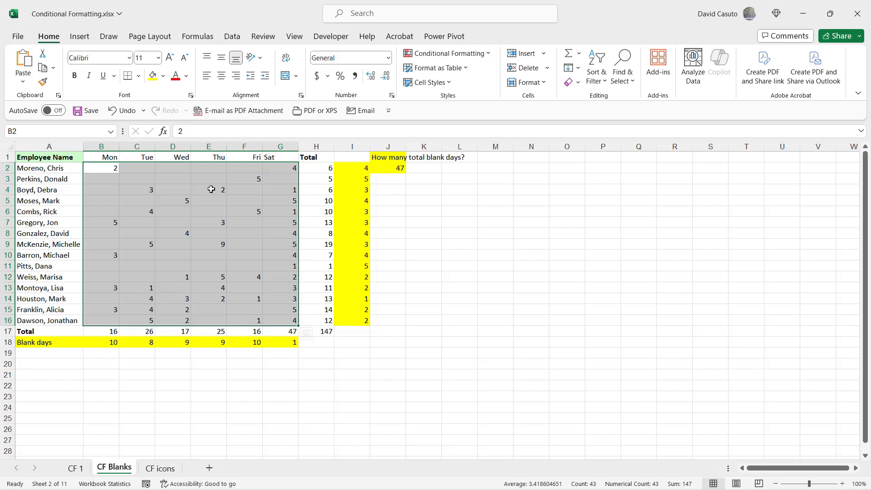
click(472, 56)
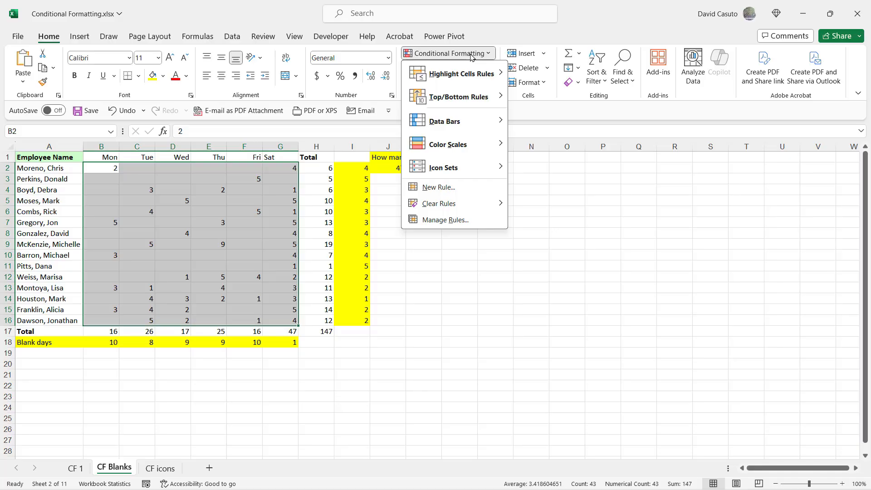
mouse_move(461, 83)
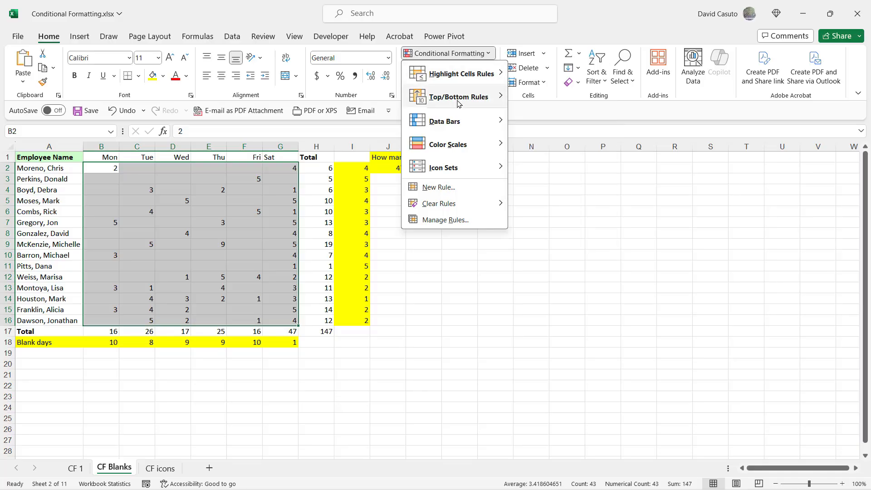
mouse_move(453, 107)
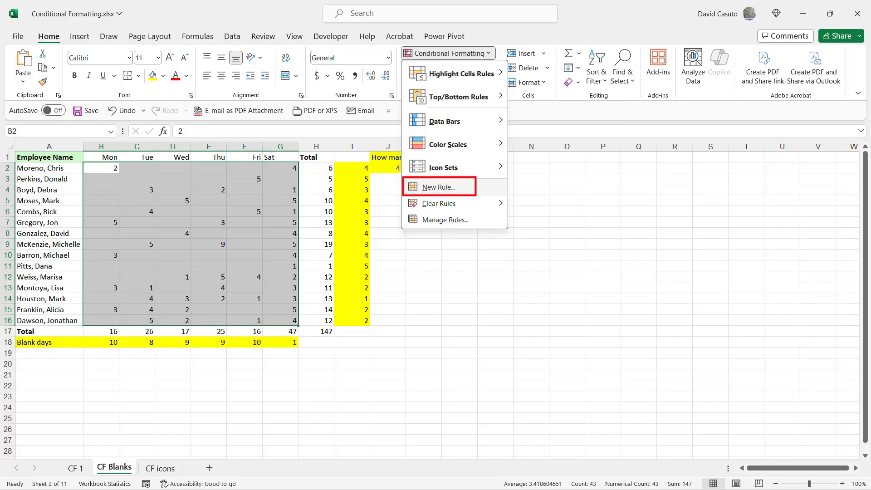
click(433, 188)
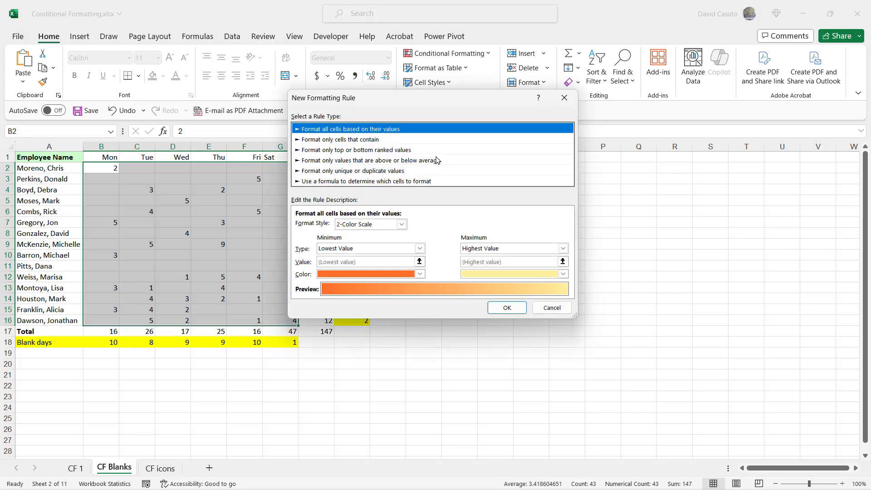
click(314, 140)
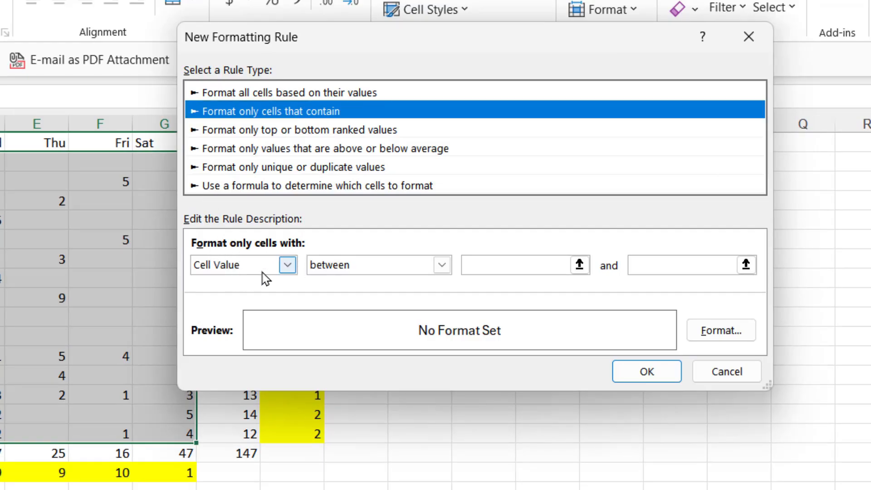
click(288, 265)
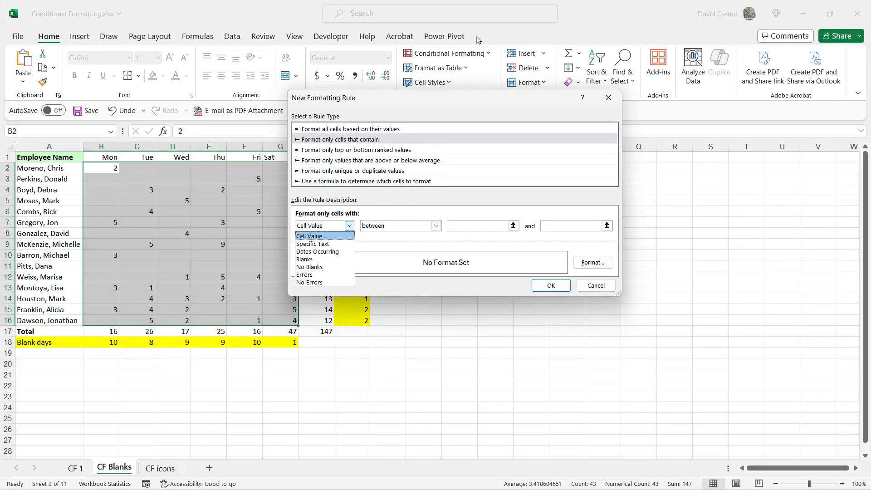
click(310, 261)
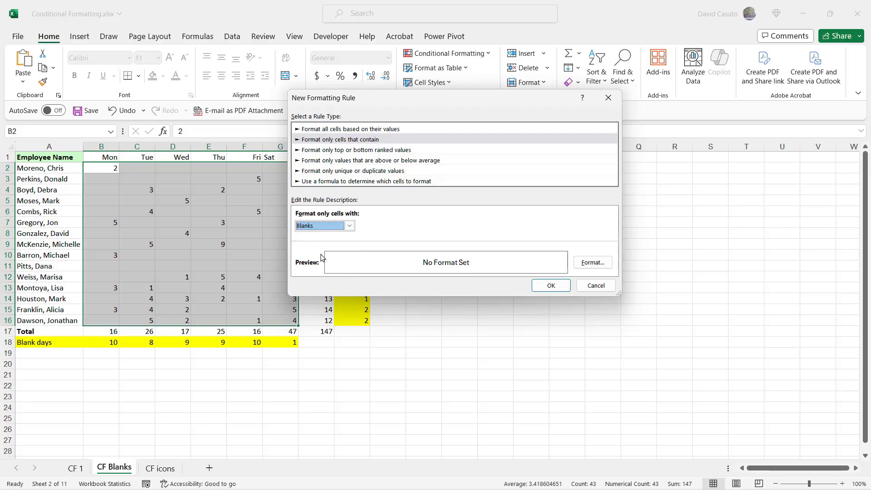
Step: Give the new rule a bright red background fill and apply it to the selected range
click(592, 263)
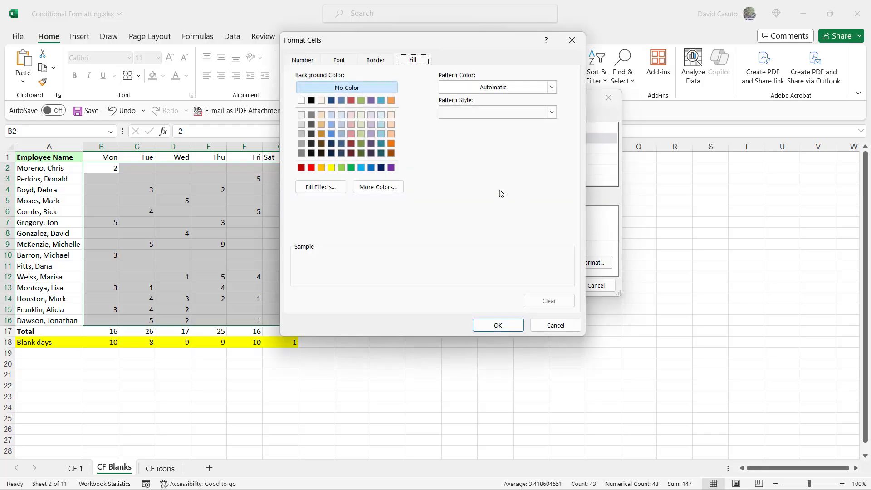
click(312, 167)
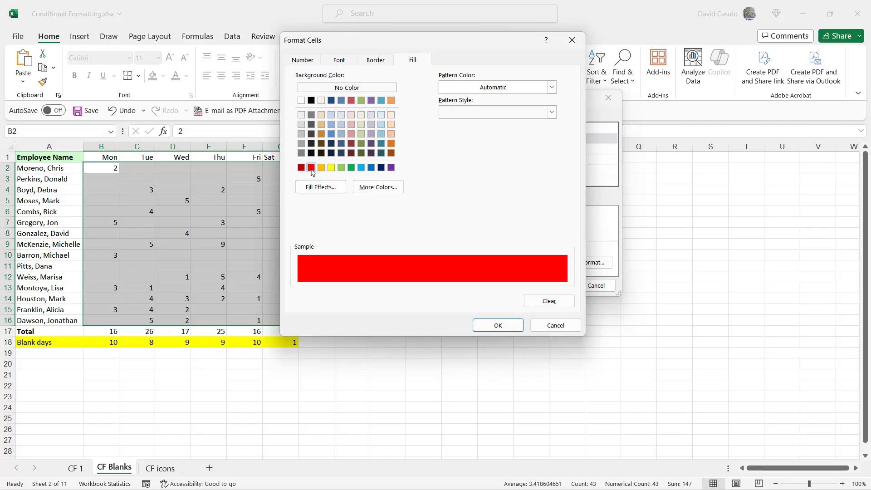
click(498, 325)
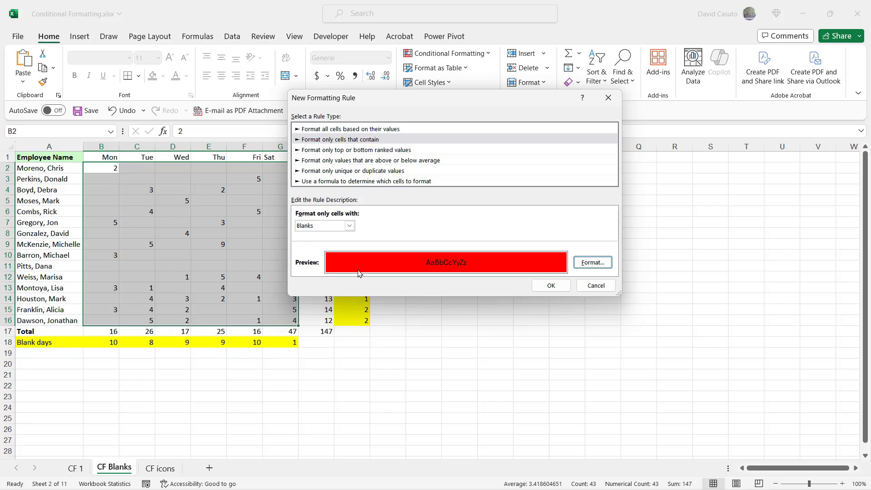
click(551, 287)
click(135, 270)
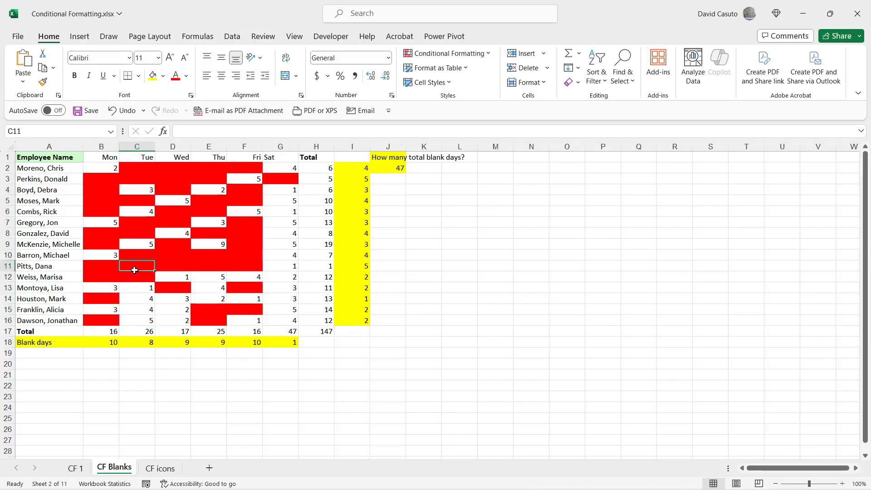
Step: Enter 24 in blank cell B3 to test the new rule
click(104, 179)
text(24)
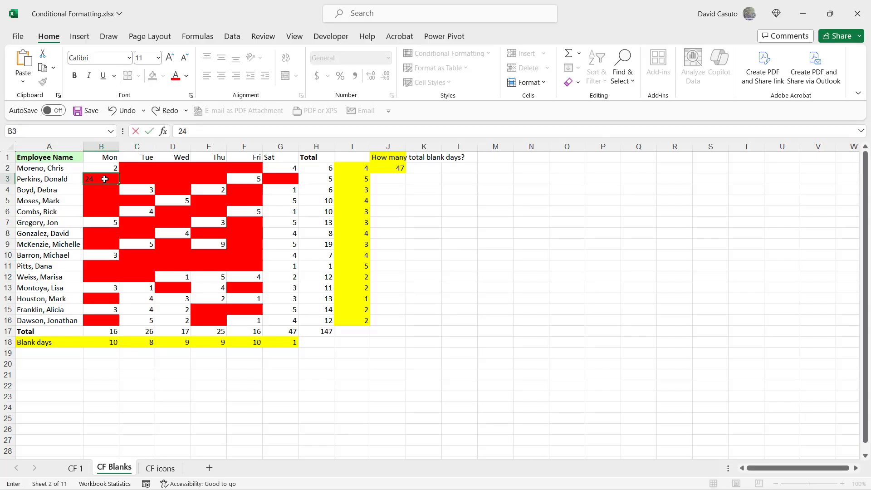
key(Return)
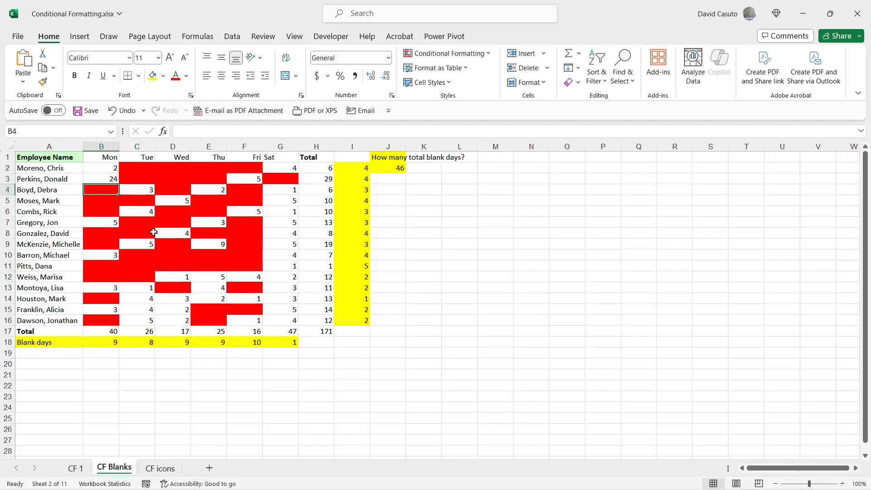